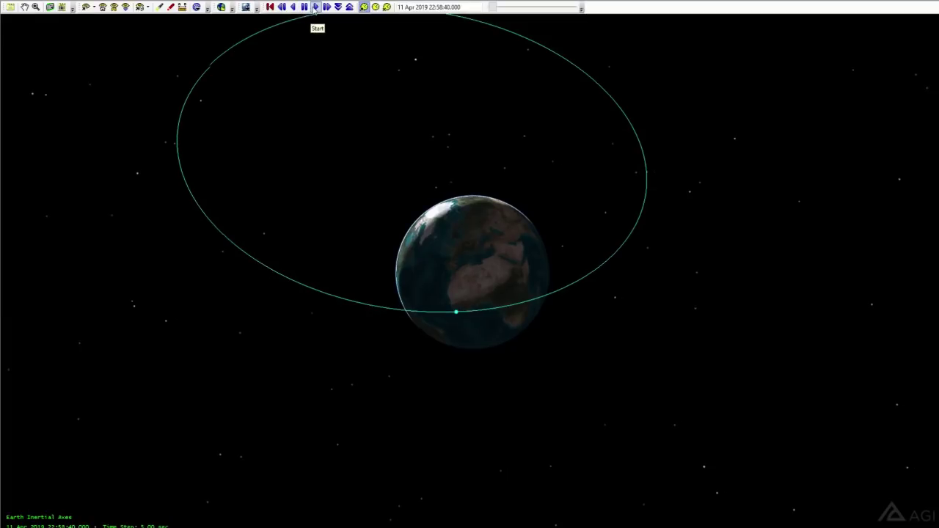
Step: Start the Arabsat 6A orbit-raising animation and step its time step up four times to 180 sec
left_click(315, 7)
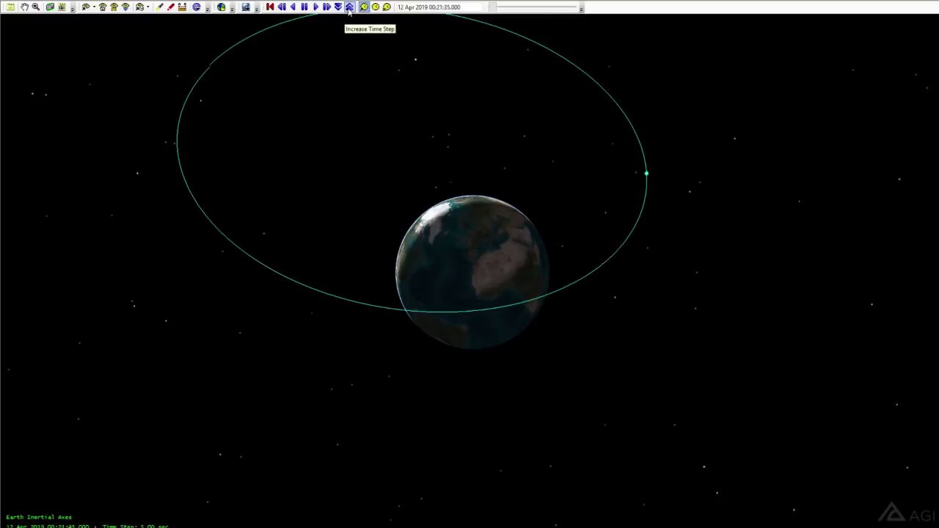
left_click(350, 7)
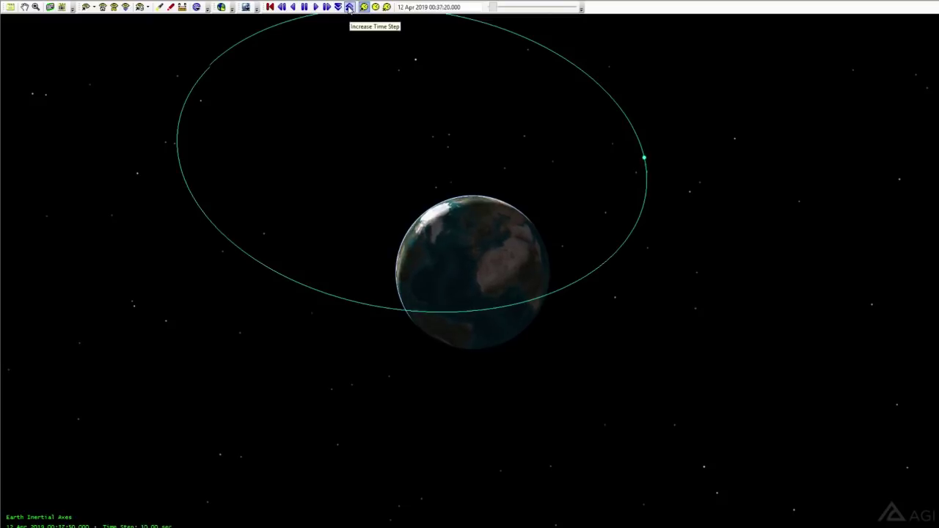
left_click(350, 7)
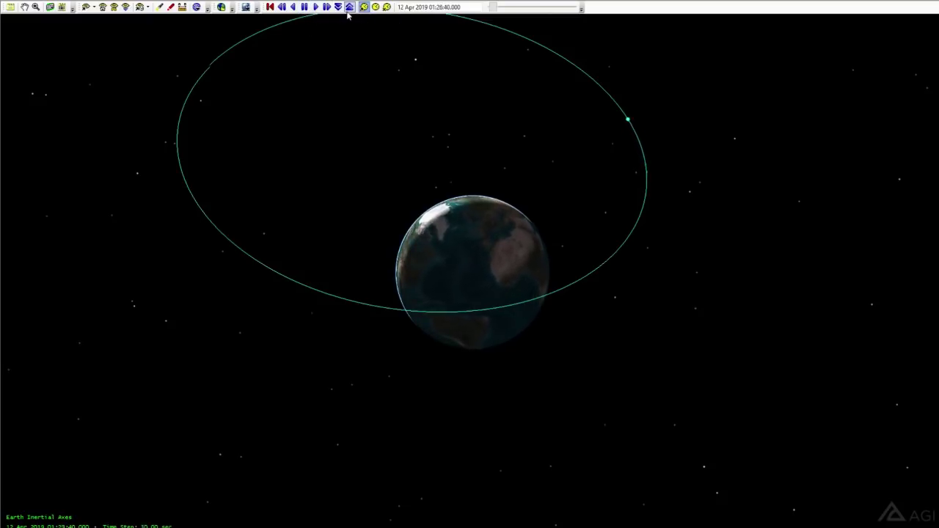
left_click(350, 7)
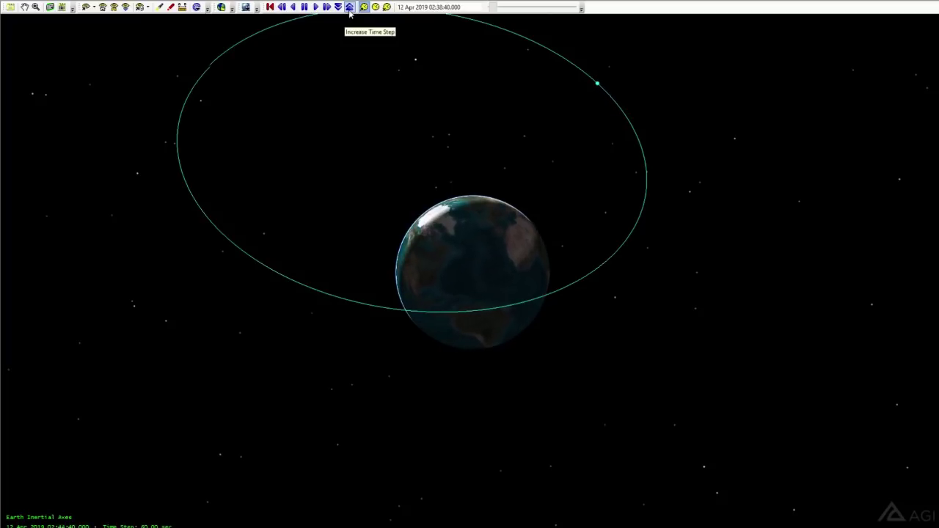
left_click(350, 7)
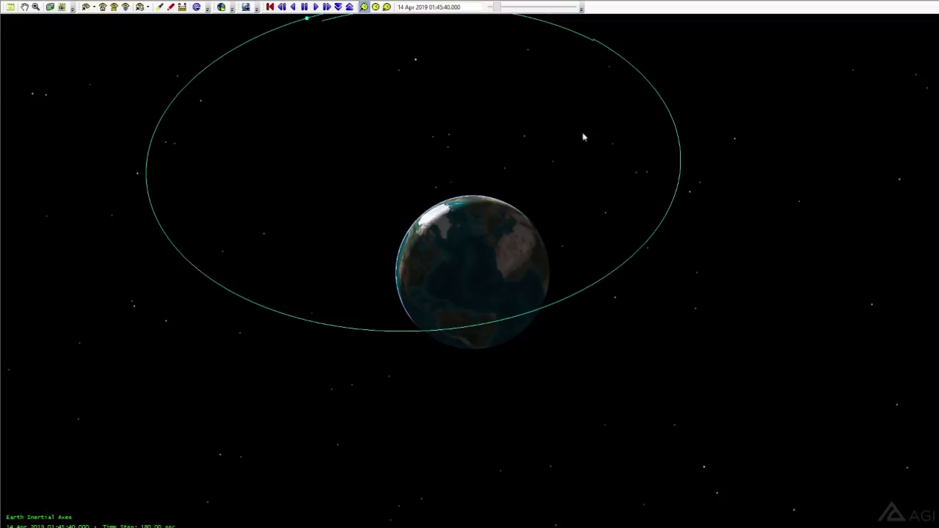
Step: Zoom out, zoom back toward Earth and rotate the 3D view toward an edge-on orbit
scroll(392, 149, "down", 3)
left_click_drag(391, 148, 345, 197)
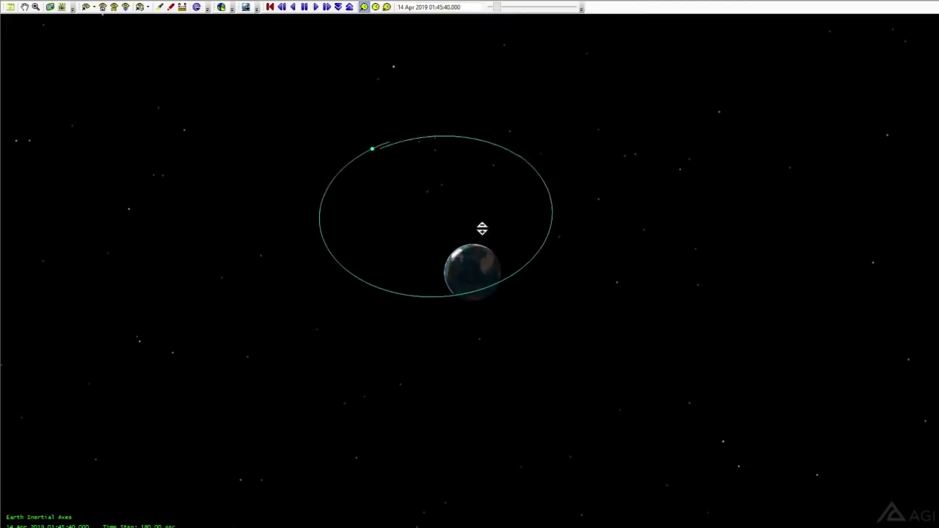
right_click_drag(480, 225, 464, 275)
left_click_drag(465, 268, 418, 170)
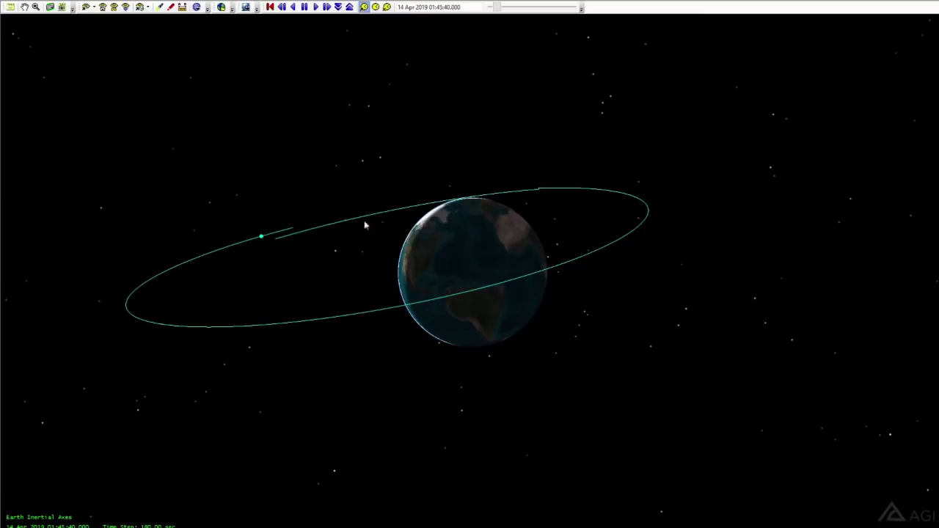
Step: Resume the animation and tilt the view edge-on to reveal the orbit's inclination
left_click(315, 7)
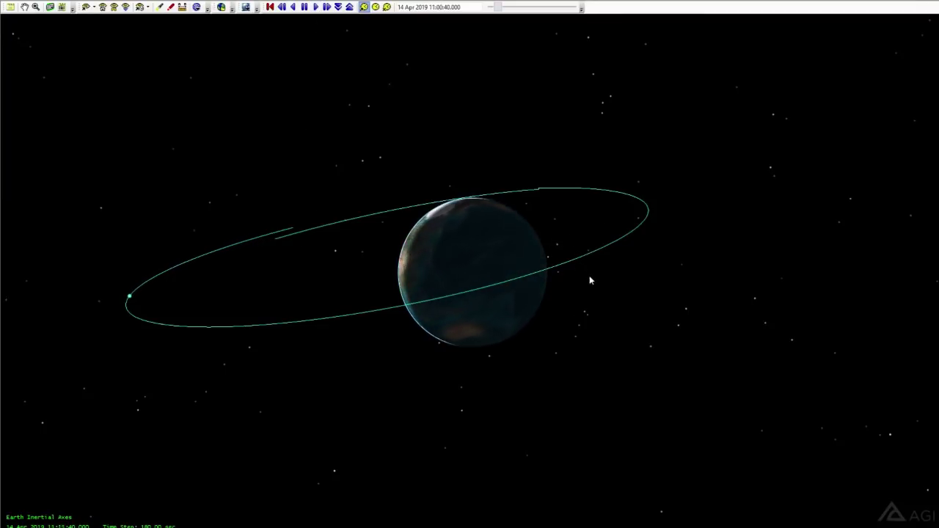
left_click_drag(590, 275, 591, 249)
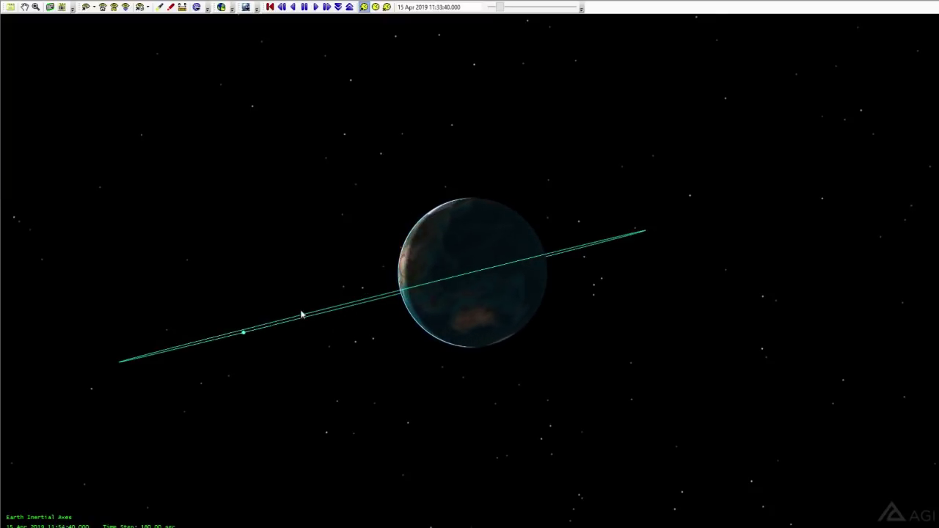
left_click_drag(299, 277, 304, 218)
scroll(323, 124, "down", 2)
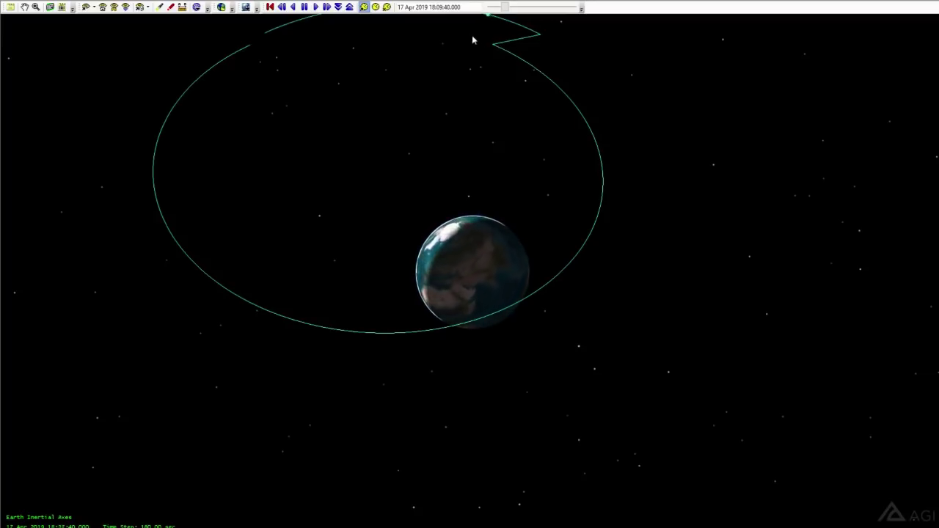
Step: Zoom out around the growing orbit, then raise the time step to 1800 sec
scroll(440, 83, "down", 1)
scroll(440, 83, "down", 1)
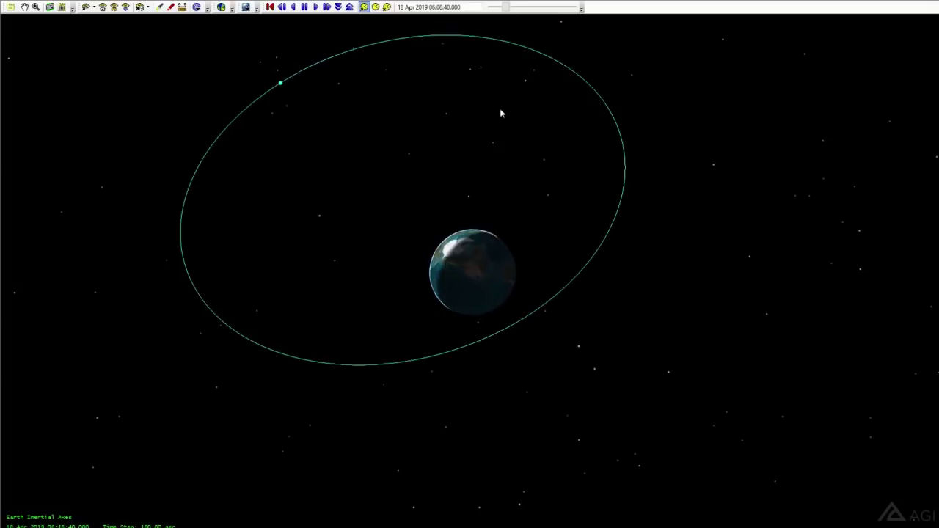
left_click_drag(325, 140, 395, 134)
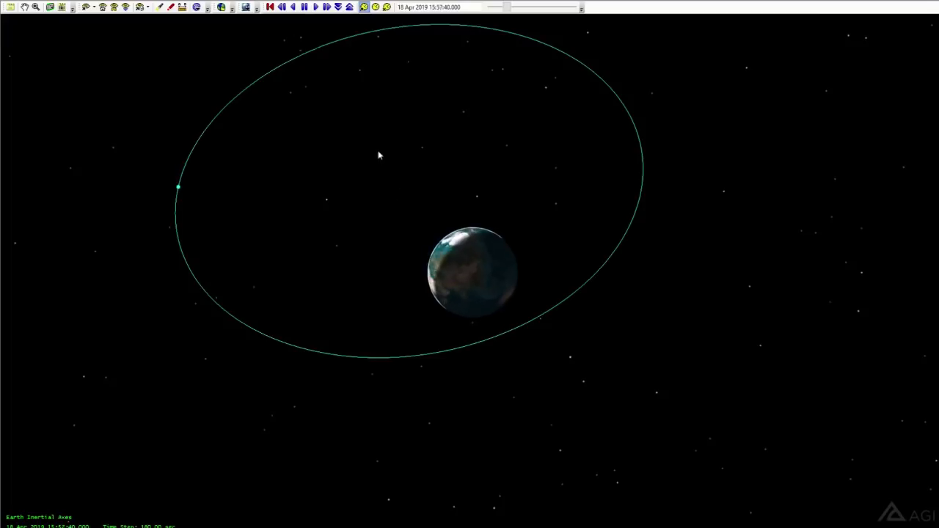
left_click_drag(403, 203, 406, 216)
right_click_drag(405, 216, 423, 159)
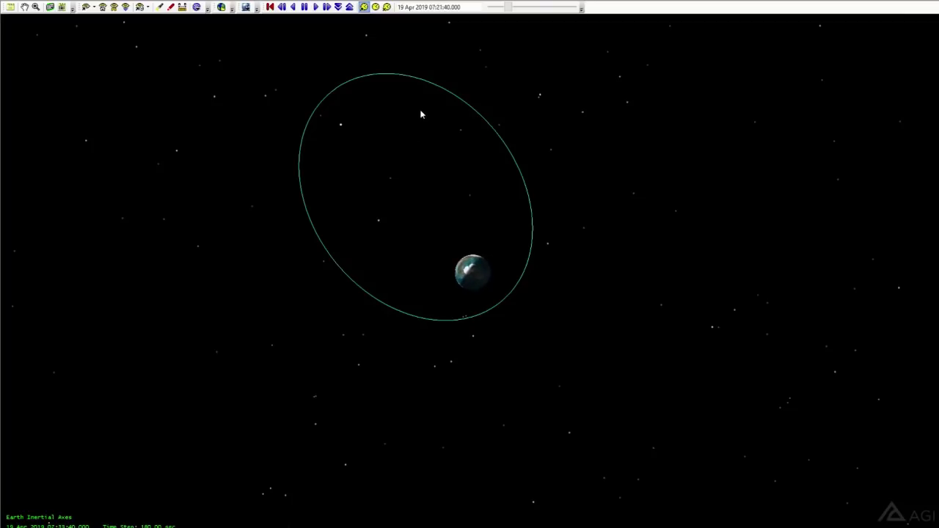
right_click_drag(411, 113, 405, 102)
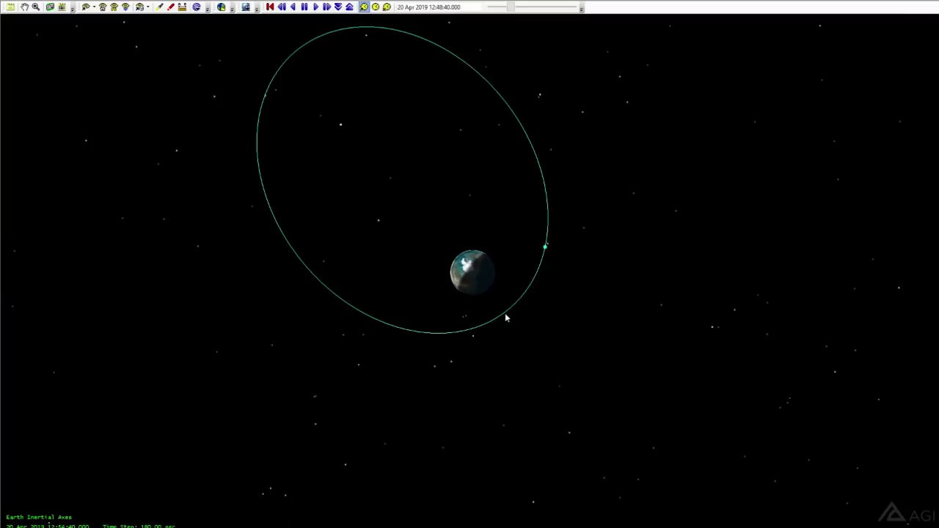
left_click(350, 7)
left_click(350, 6)
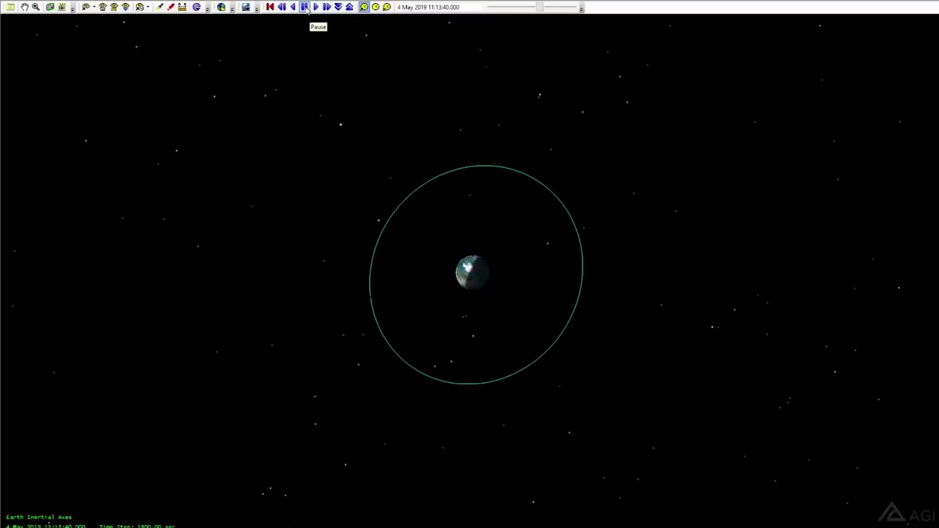
Step: Pause at 29 Apr 2019 and turn the circular orbit edge-on to show it lies in the equatorial plane
left_click(303, 7)
scroll(632, 183, "up", 5)
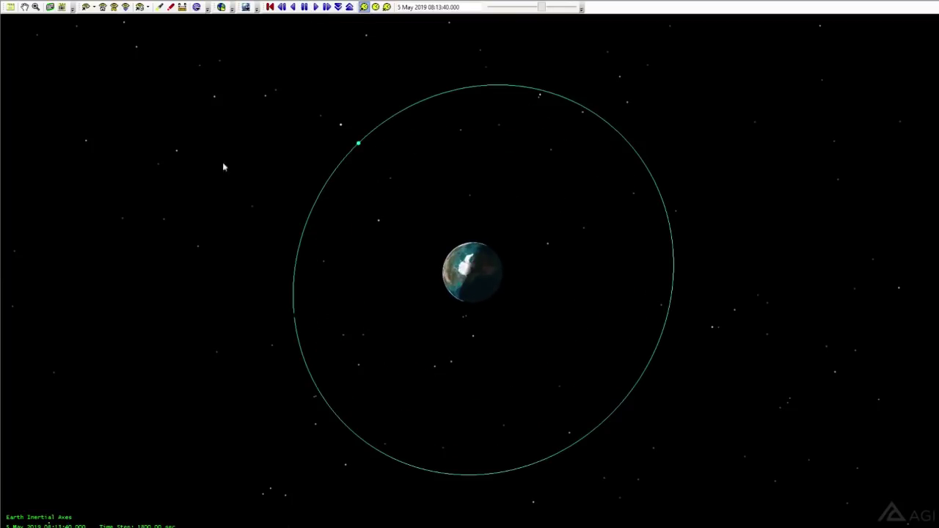
scroll(315, 168, "up", 3)
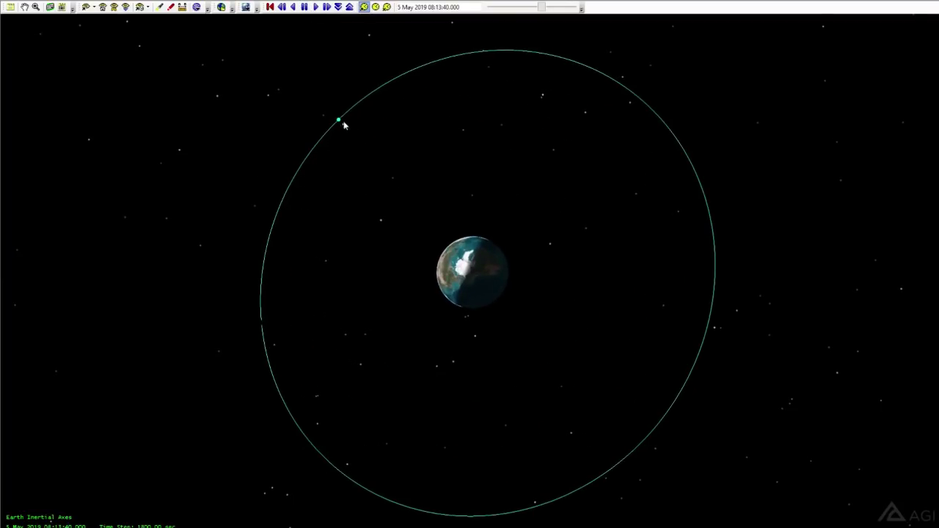
scroll(353, 105, "up", 3)
left_click_drag(347, 105, 654, 56)
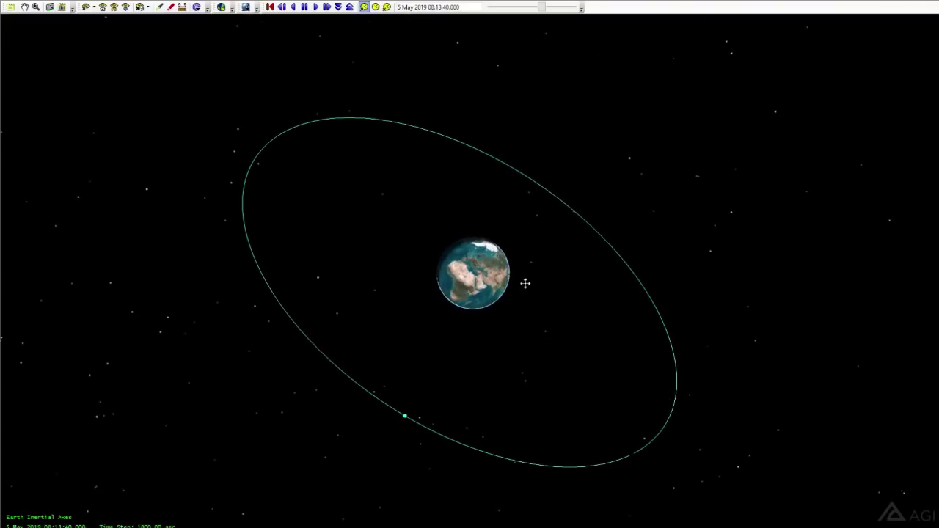
left_click_drag(529, 280, 558, 198)
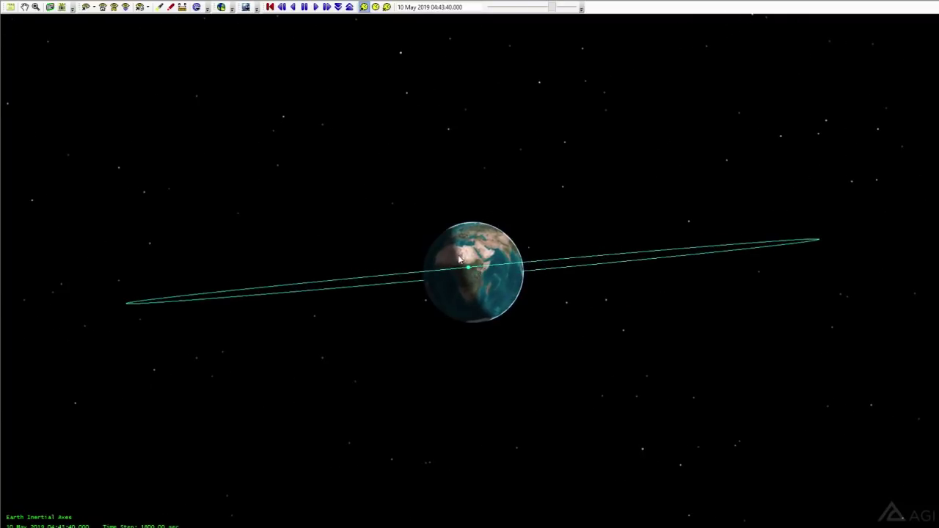
left_click_drag(430, 224, 427, 218)
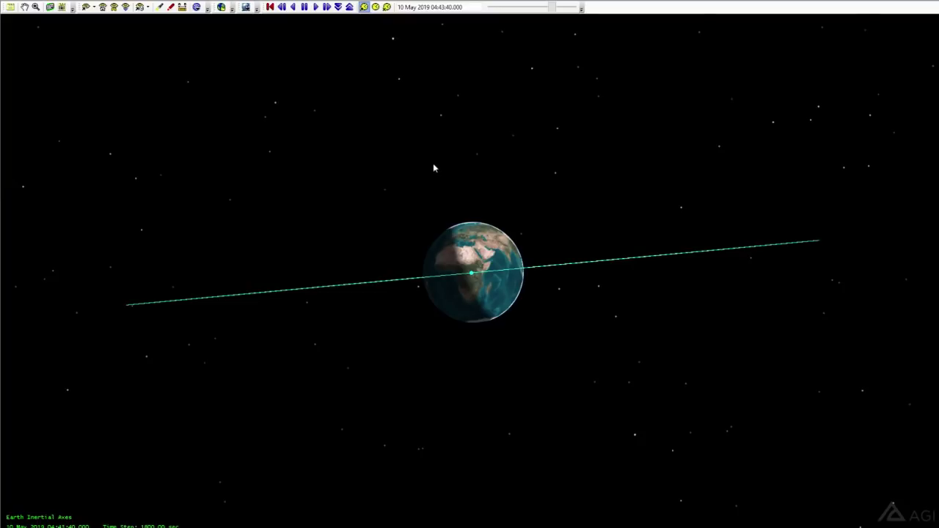
scroll(352, 113, "down", 2)
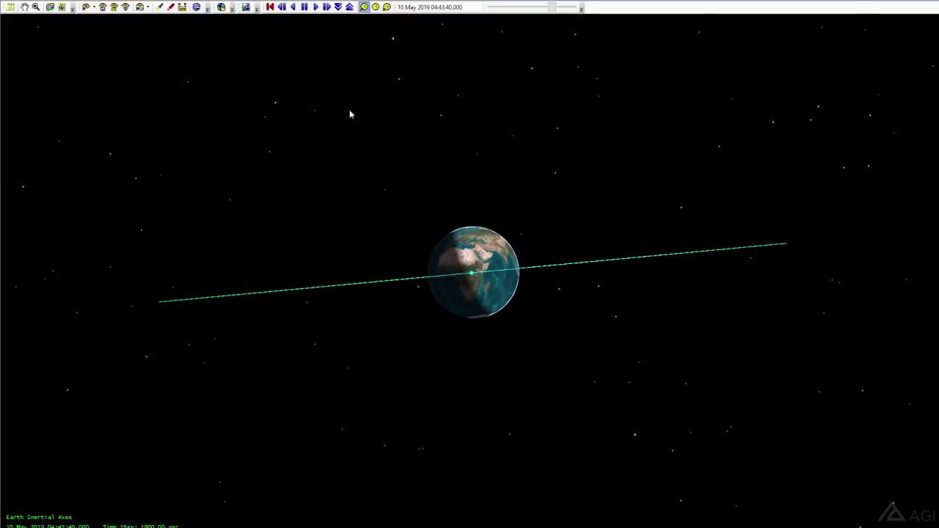
scroll(432, 148, "down", 3)
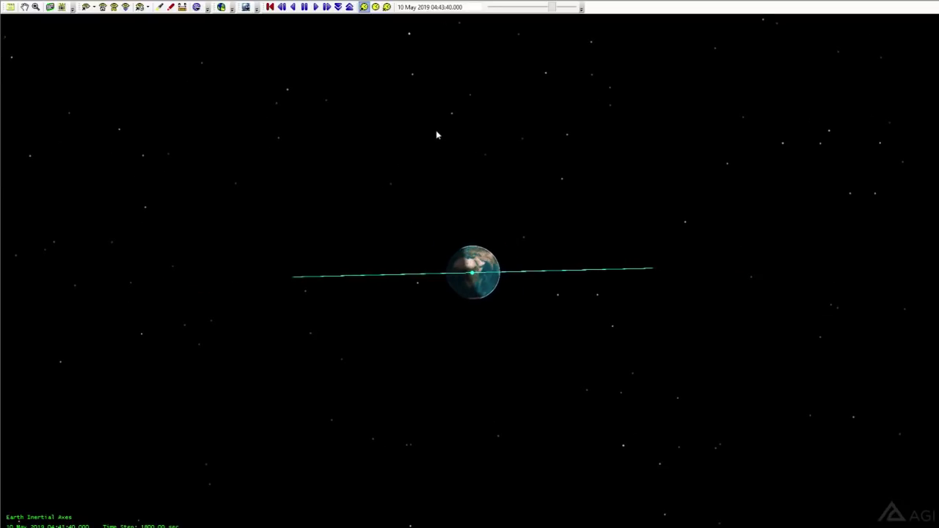
scroll(435, 189, "up", 8)
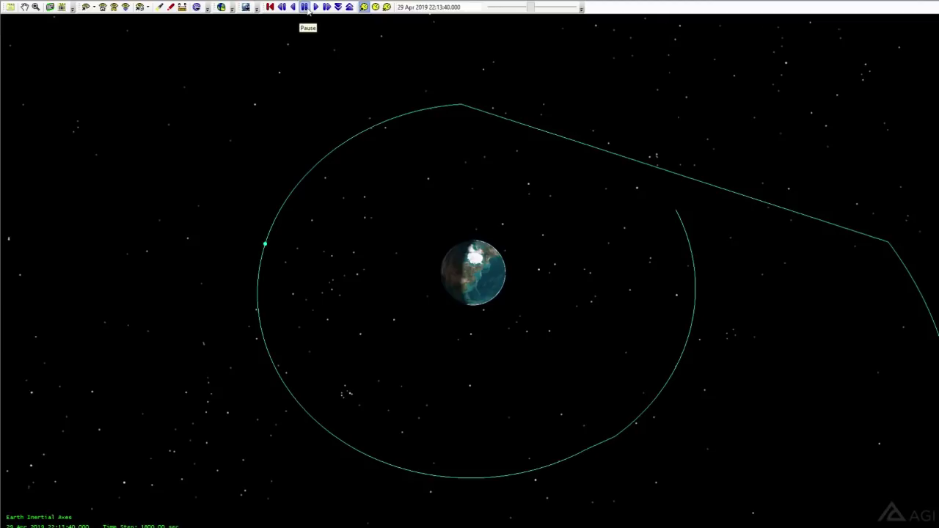
Step: Run the animation briefly, pause once the orbit is circular, and rotate the globe slightly
left_click(315, 7)
left_click(305, 8)
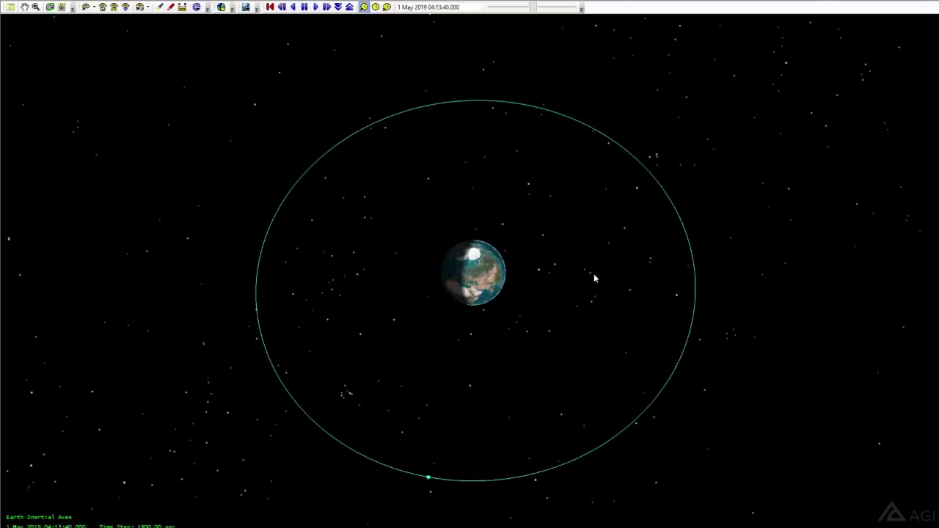
mouse_move(443, 372)
left_mouse_down()
mouse_move(455, 301)
mouse_move(484, 342)
mouse_move(498, 212)
mouse_move(515, 190)
left_mouse_up()
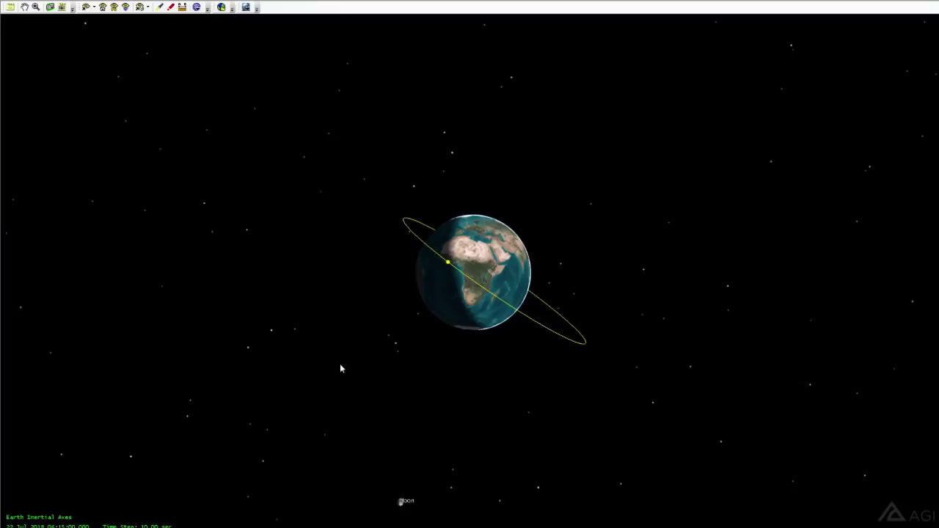
Step: Zoom and rotate the new scenario's globe until the satellite's elliptical orbit appears edge-on
left_click_drag(317, 255, 251, 422)
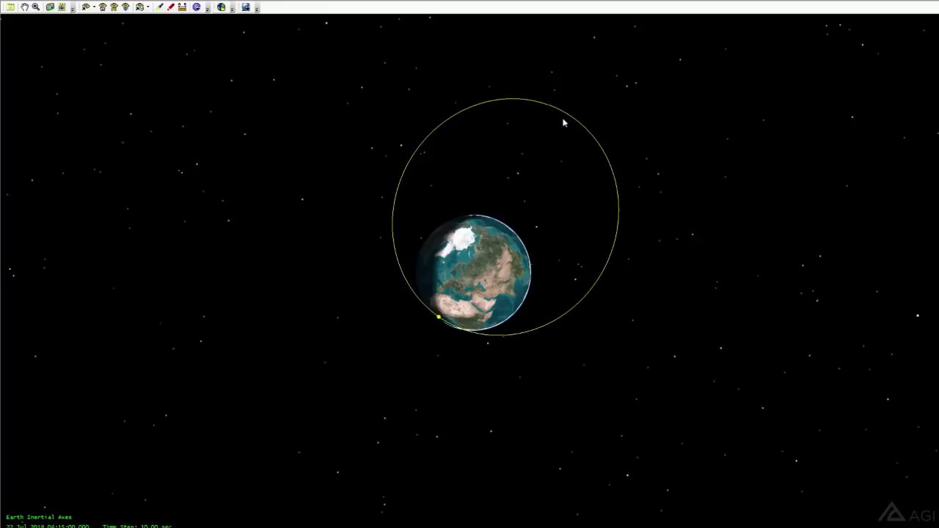
scroll(578, 106, "down", 3)
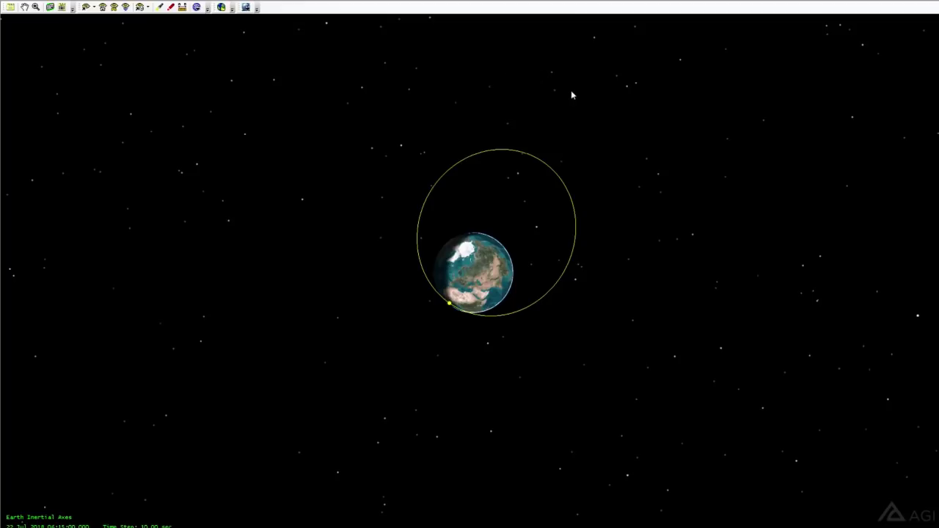
scroll(571, 91, "up", 3)
left_click_drag(553, 237, 551, 138)
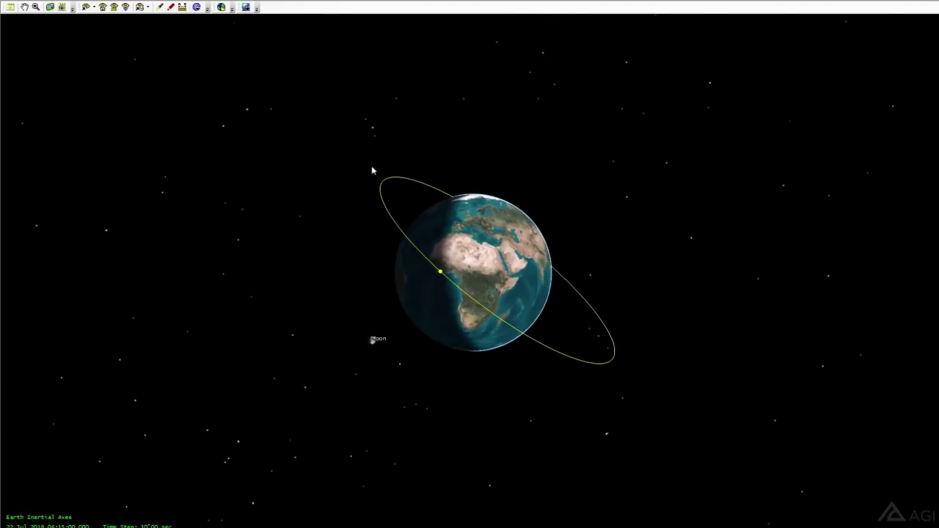
left_click_drag(370, 171, 309, 191)
left_click_drag(627, 330, 631, 280)
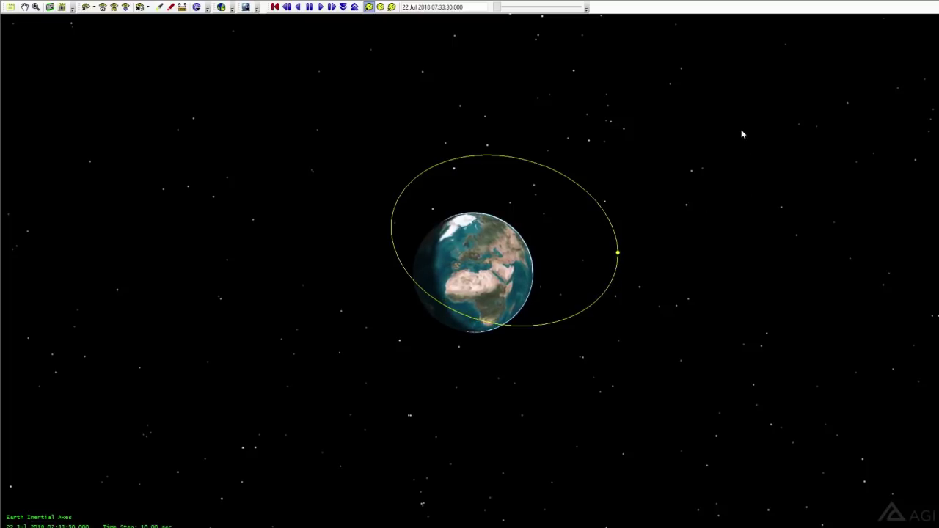
Step: Speed up the animation with four time-step increases, tilting and zooming out to watch the orbit enlarge
left_click(353, 8)
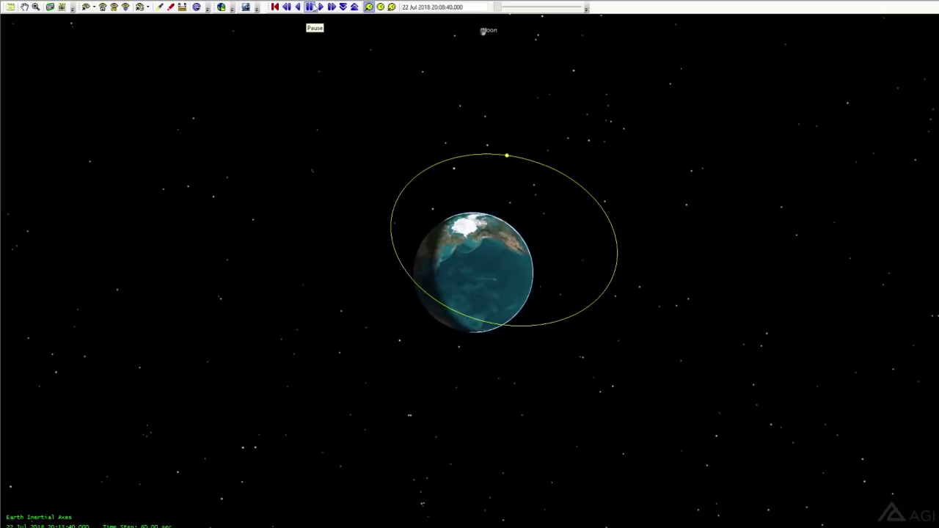
left_click(354, 7)
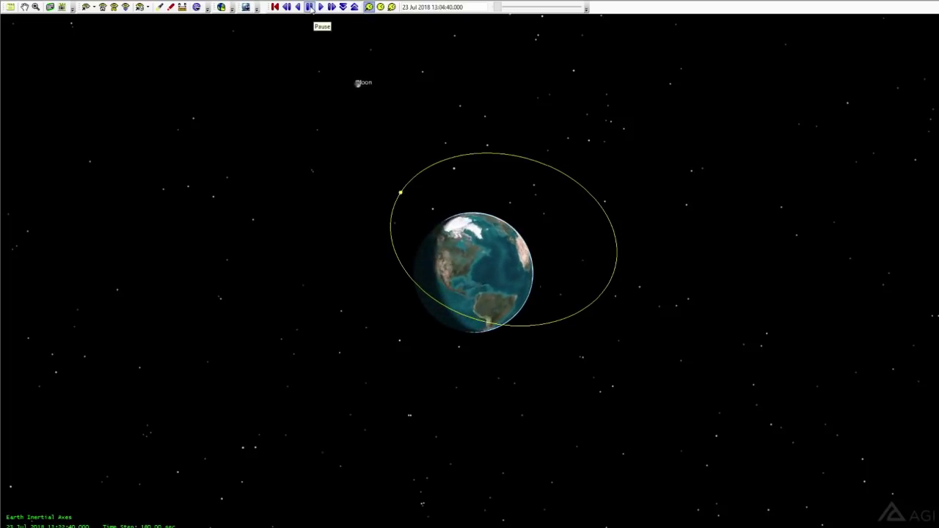
left_click_drag(511, 164, 497, 261)
scroll(475, 192, "down", 2)
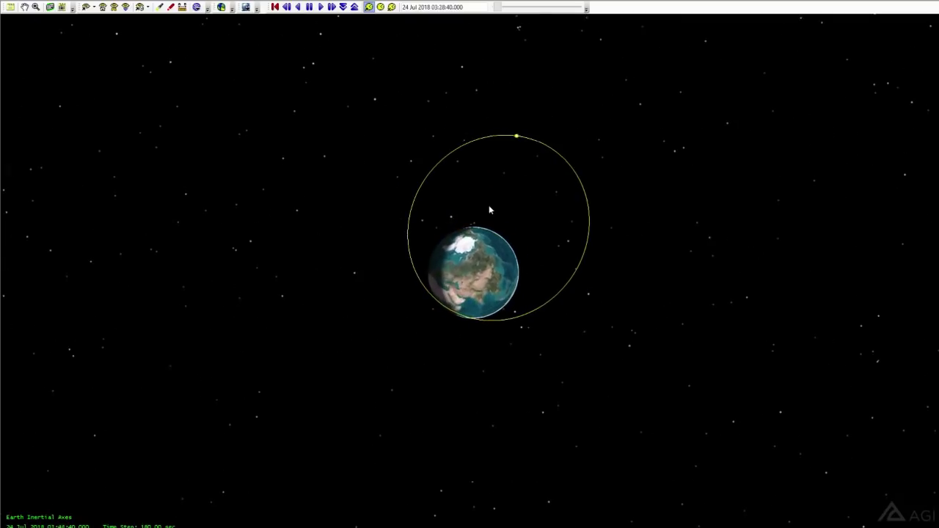
left_click(354, 7)
left_click(354, 7)
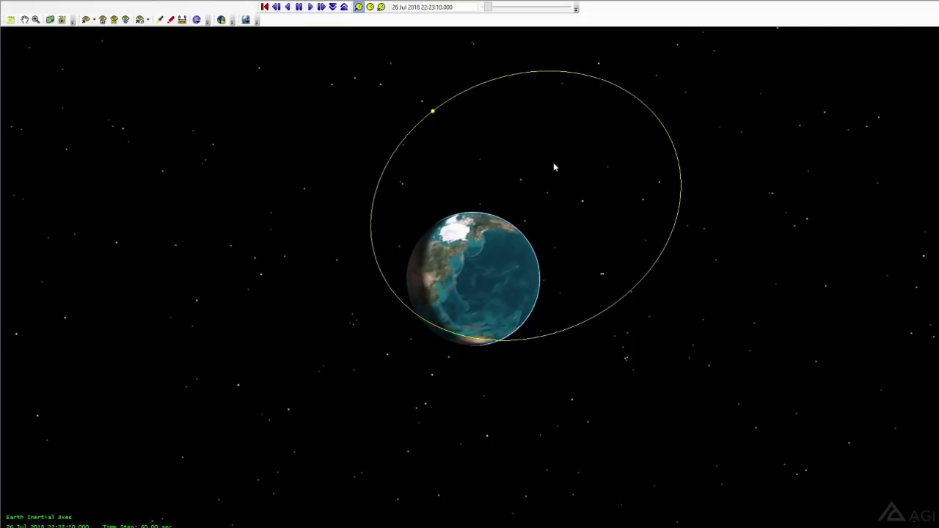
Step: View the growing orbit from the Antarctic side, upright, and as an inclined flattened ring
left_click_drag(498, 141, 518, 195)
right_click_drag(521, 192, 506, 177)
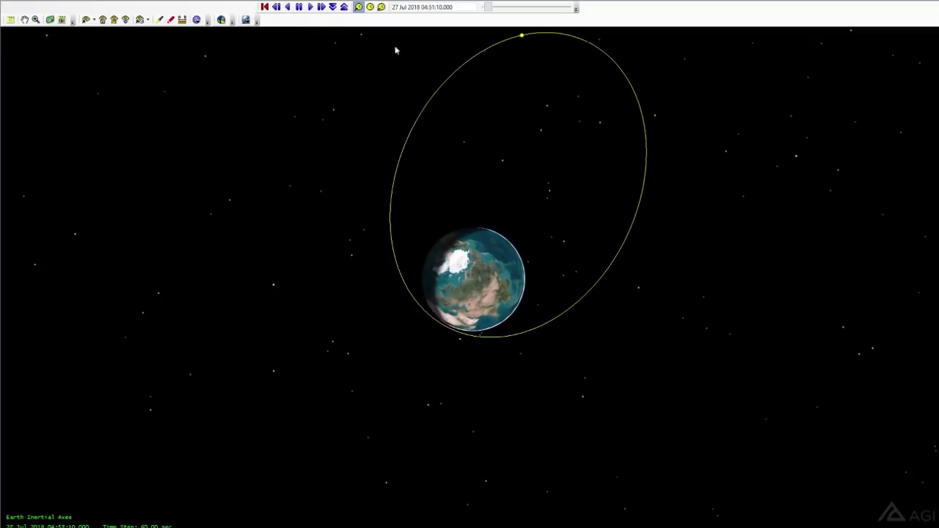
left_click_drag(620, 206, 489, 82)
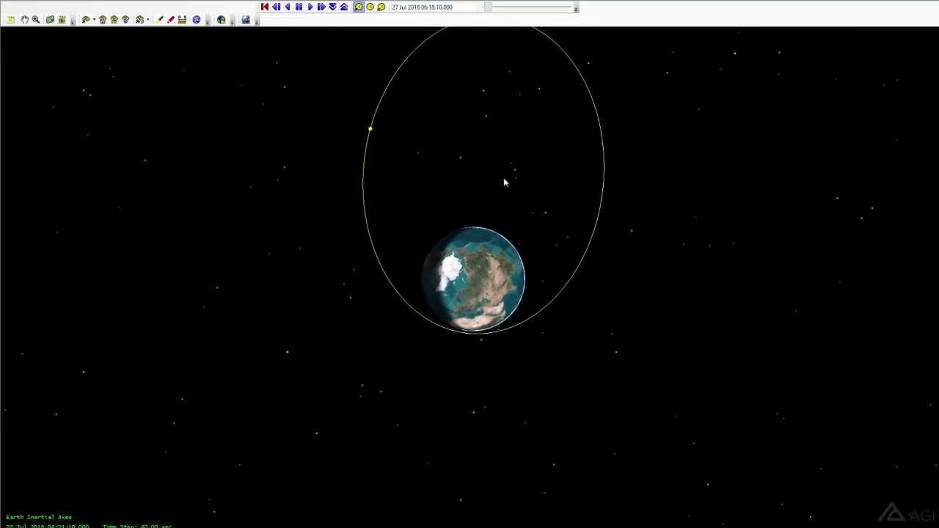
scroll(504, 194, "down", 2)
left_click_drag(501, 200, 466, 227)
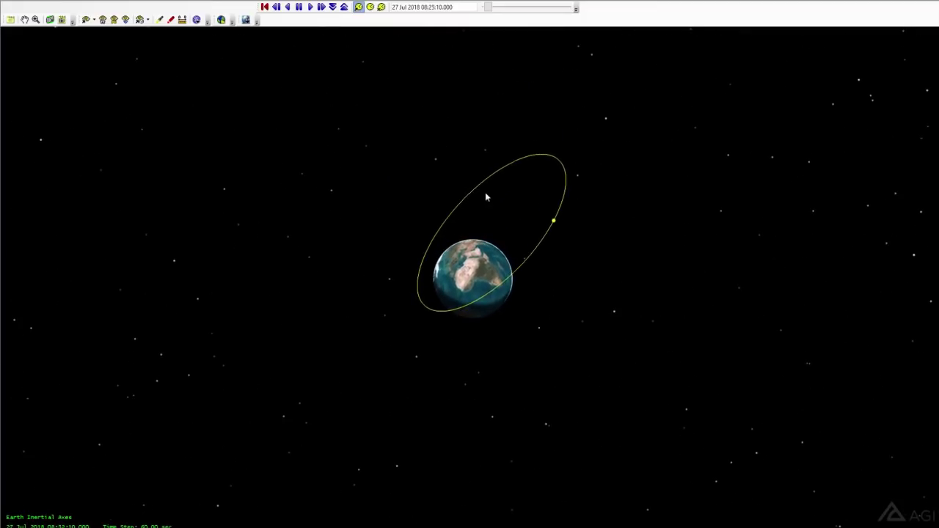
right_click_drag(485, 196, 592, 224)
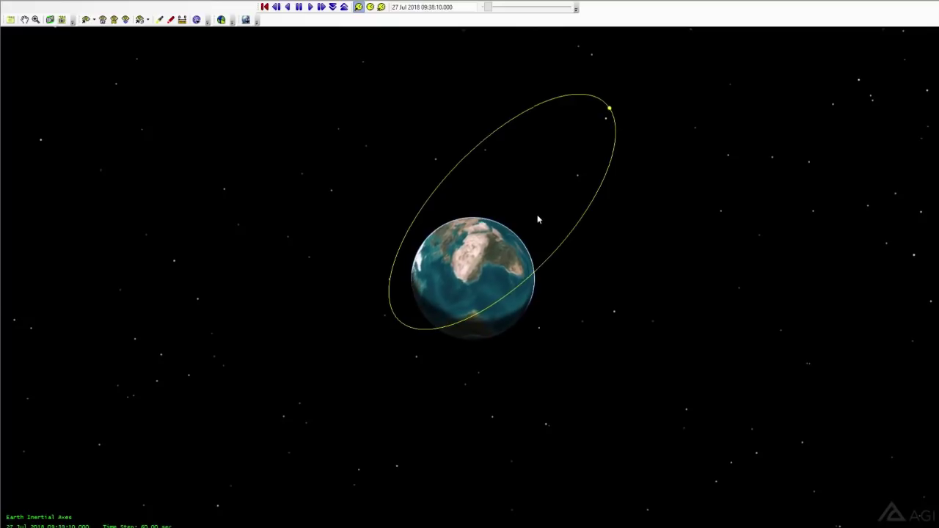
left_click_drag(511, 184, 593, 138)
left_click_drag(480, 181, 515, 159)
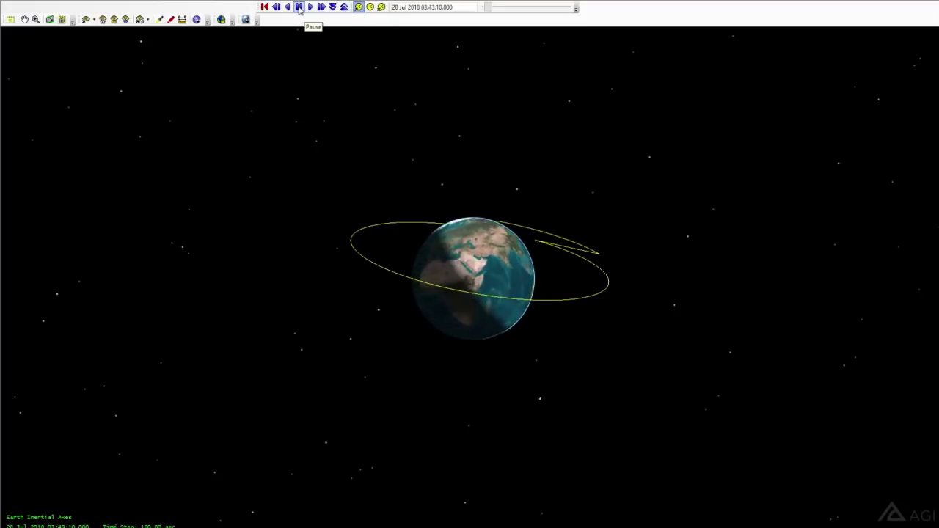
Step: Pause to view the orbit from above, then resume and rotate it edge-on and back to a full ellipse
left_click(299, 7)
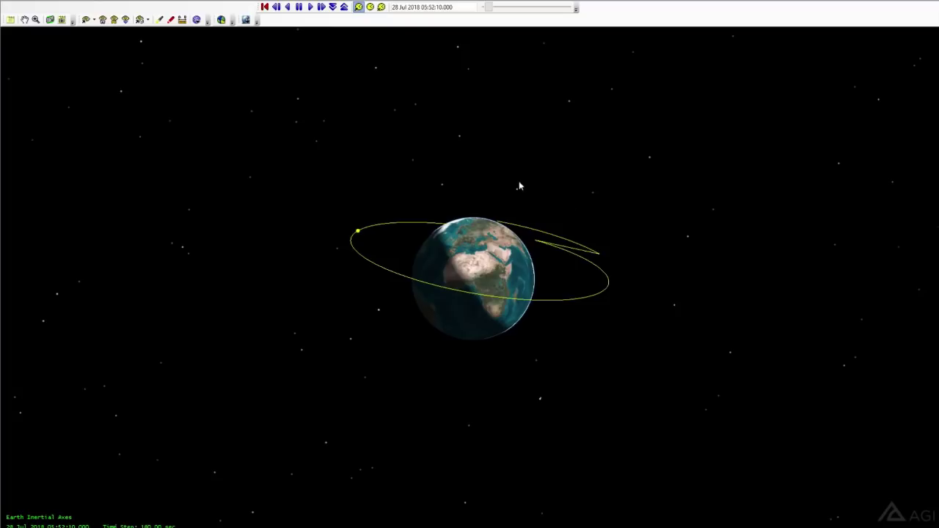
left_click_drag(428, 159, 430, 210)
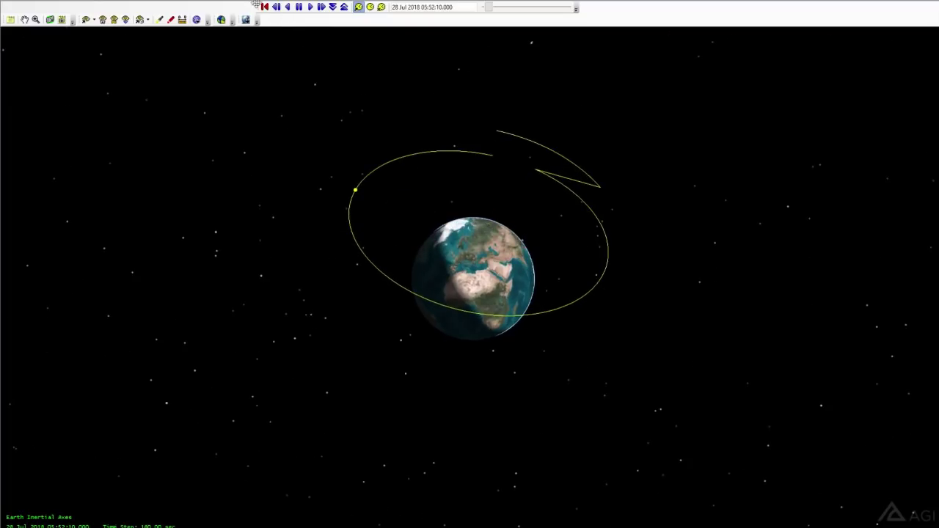
left_click(310, 8)
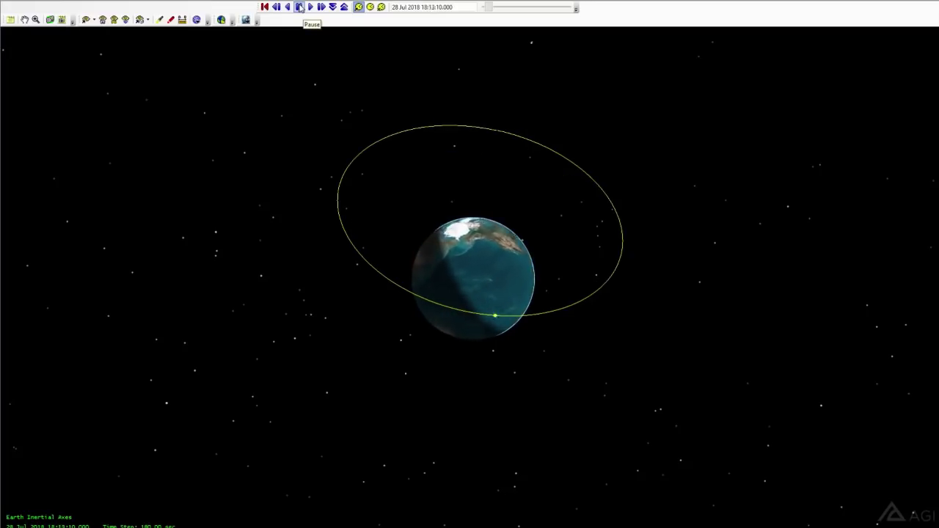
left_click_drag(554, 207, 658, 214)
left_click_drag(546, 243, 418, 151)
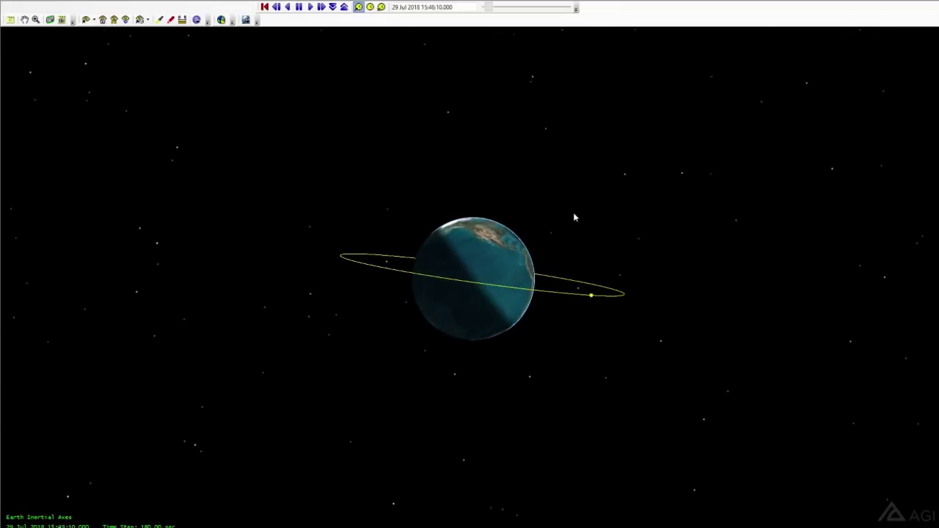
left_click_drag(551, 188, 516, 216)
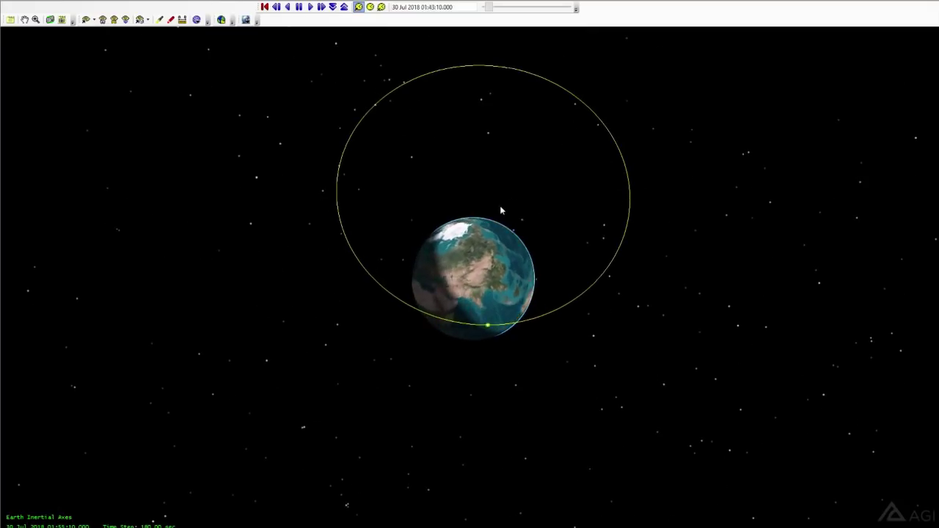
left_click_drag(503, 212, 515, 188)
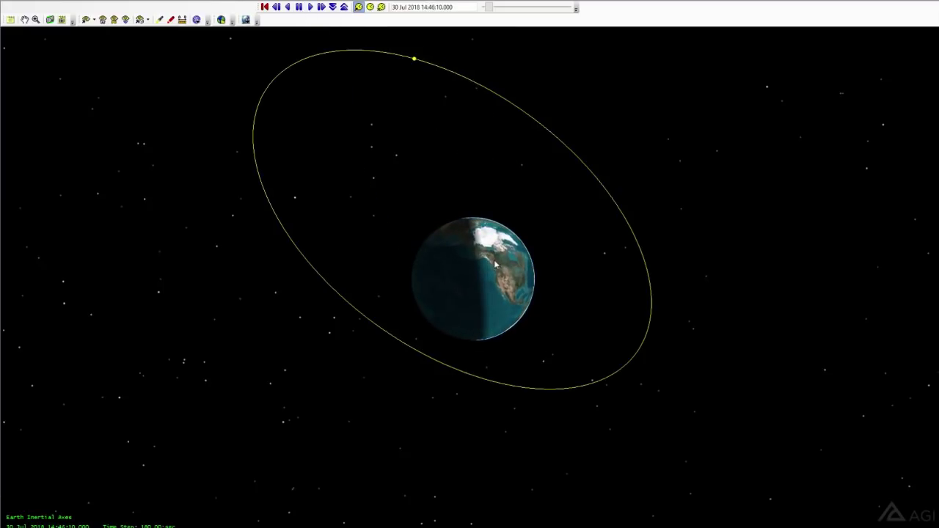
Step: Zoom in and rotate the orbit horizontal, then resume the animation toward 31 Jul 2018
left_click_drag(496, 265, 377, 274)
right_click_drag(562, 230, 546, 242)
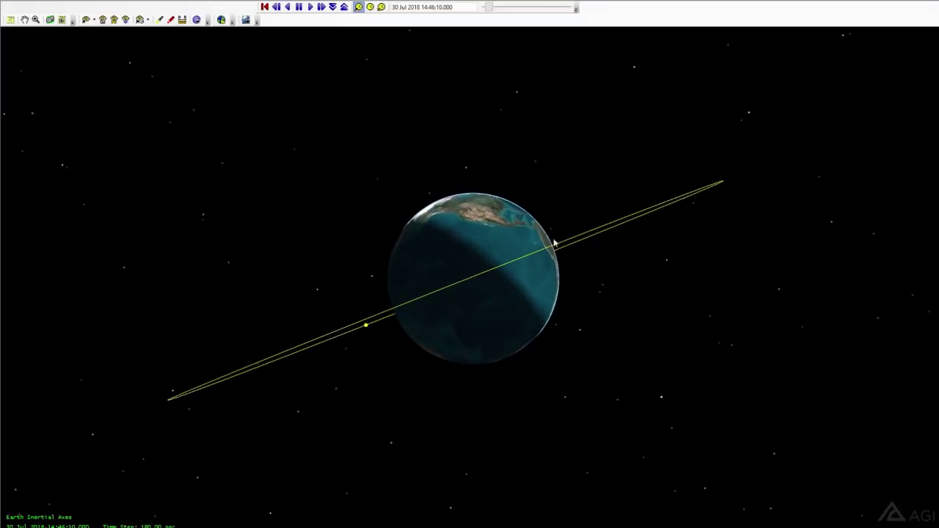
left_click_drag(576, 236, 490, 266)
right_click_drag(575, 168, 539, 168)
left_click_drag(538, 168, 675, 210)
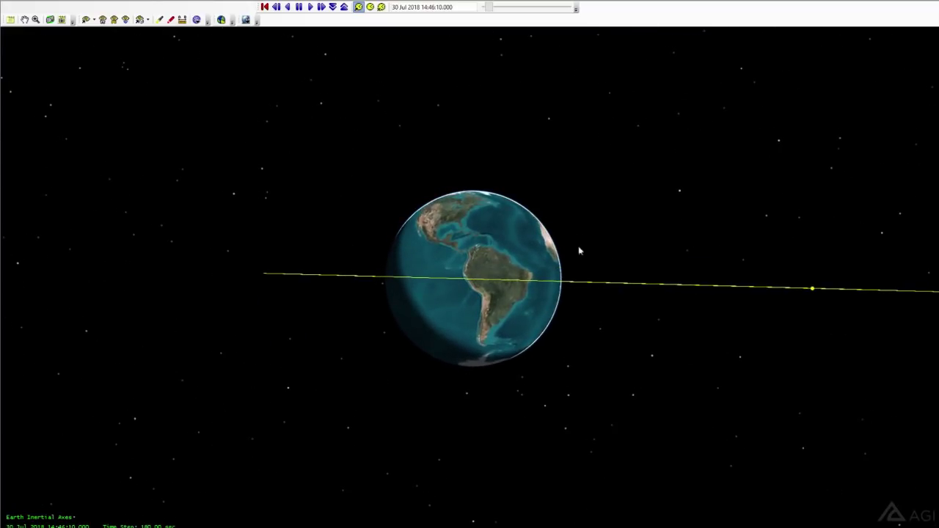
left_click(310, 8)
scroll(478, 151, "down", 5)
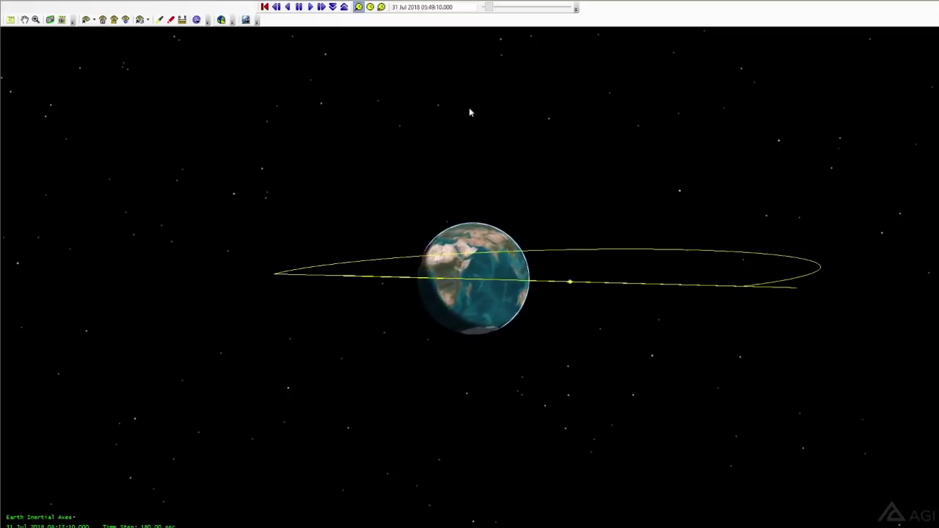
Step: Pause the orbit raising at 2 Aug 2018 04:58:10 and view the final orbit edge-on
left_click_drag(473, 110, 482, 220)
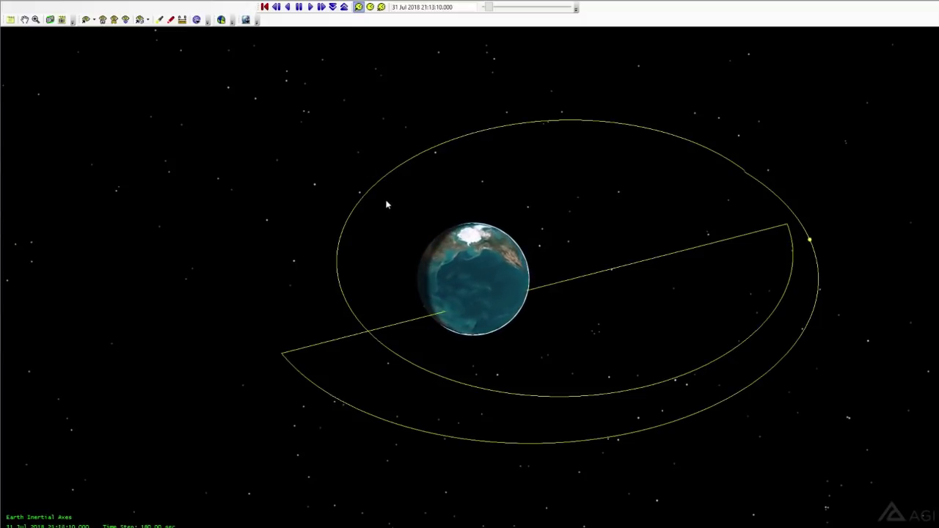
scroll(470, 215, "down", 2)
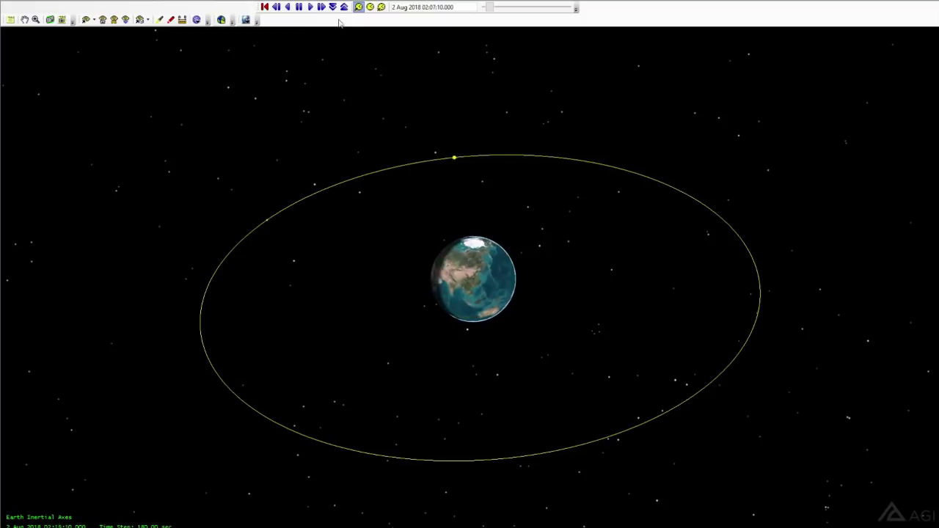
left_click(298, 9)
left_click_drag(316, 92, 660, 229)
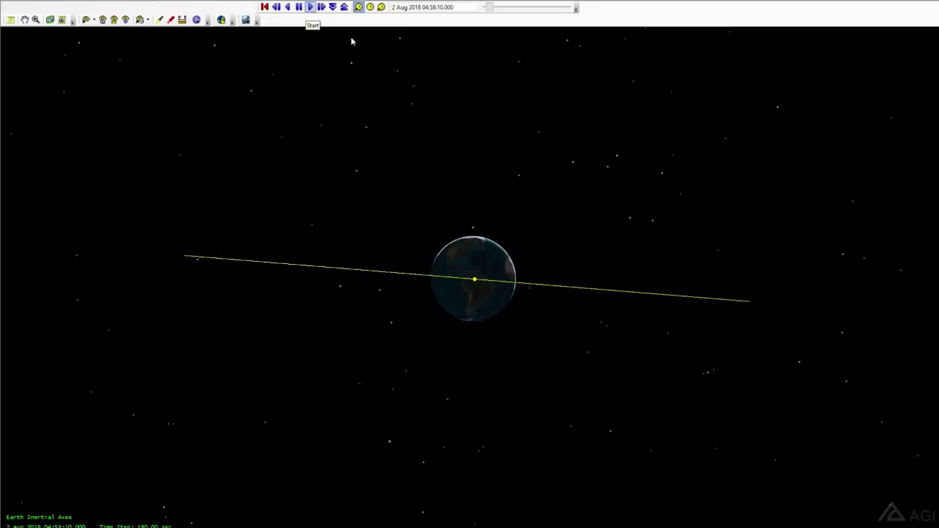
Step: Tilt the 3D view to look obliquely down on the orbit and zoom out
left_click_drag(393, 67, 396, 128)
scroll(393, 149, "down", 3)
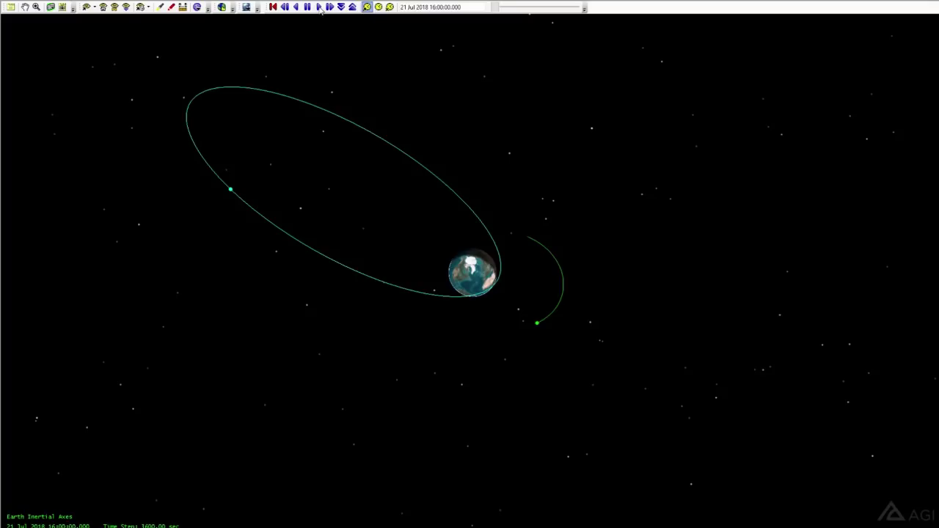
Step: Play the comparison animation at an 1800-second time step
left_click(341, 8)
left_click(319, 8)
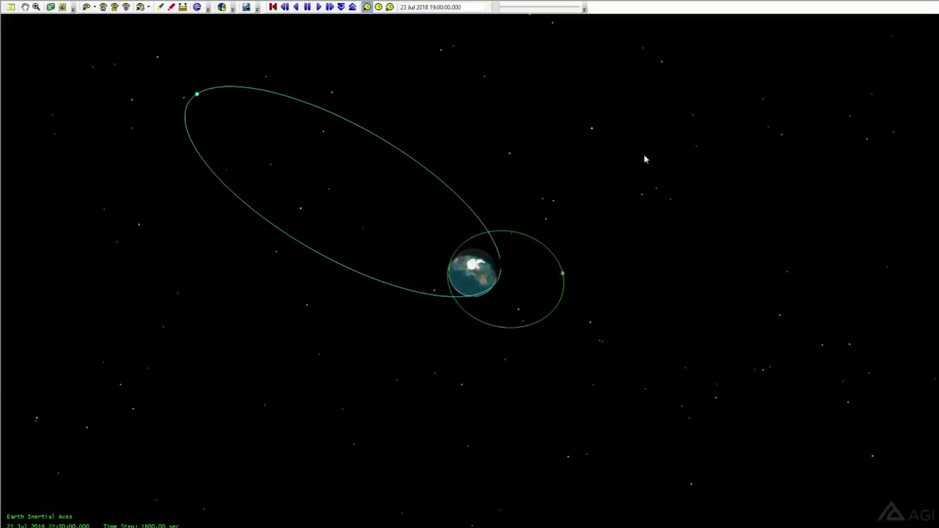